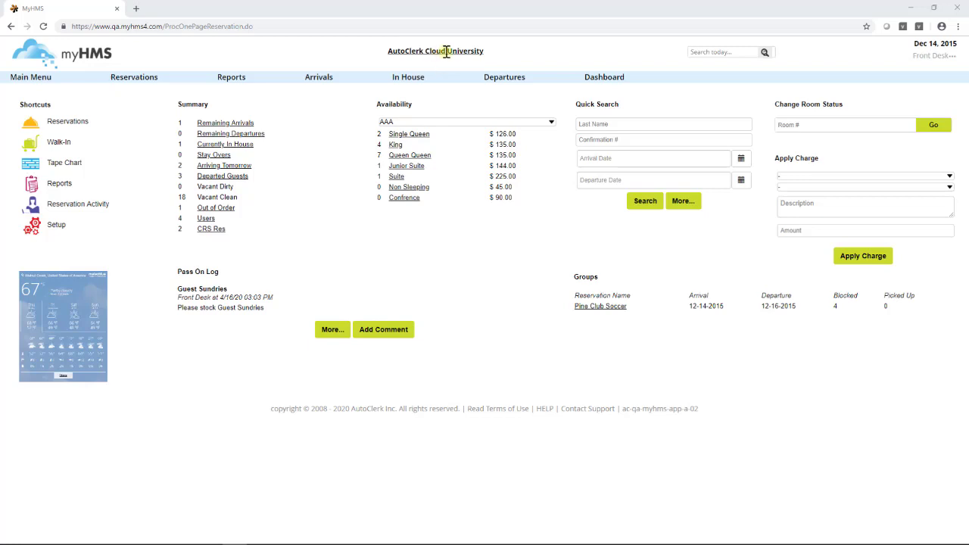
Step: Preview the header's property switcher, recent searches and user group/logoff menu without changing anything
left_click(447, 52)
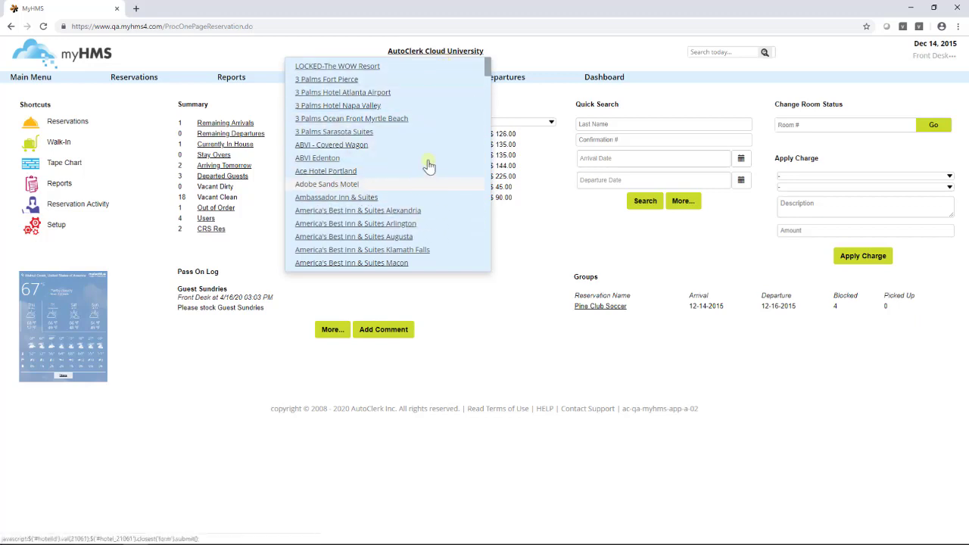
left_click(506, 54)
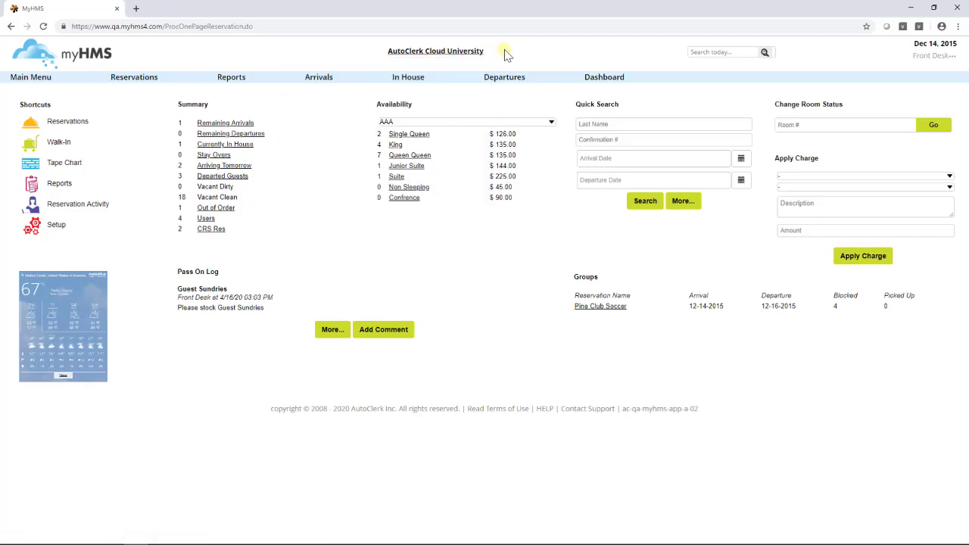
left_click(698, 51)
left_click(683, 57)
left_click(936, 58)
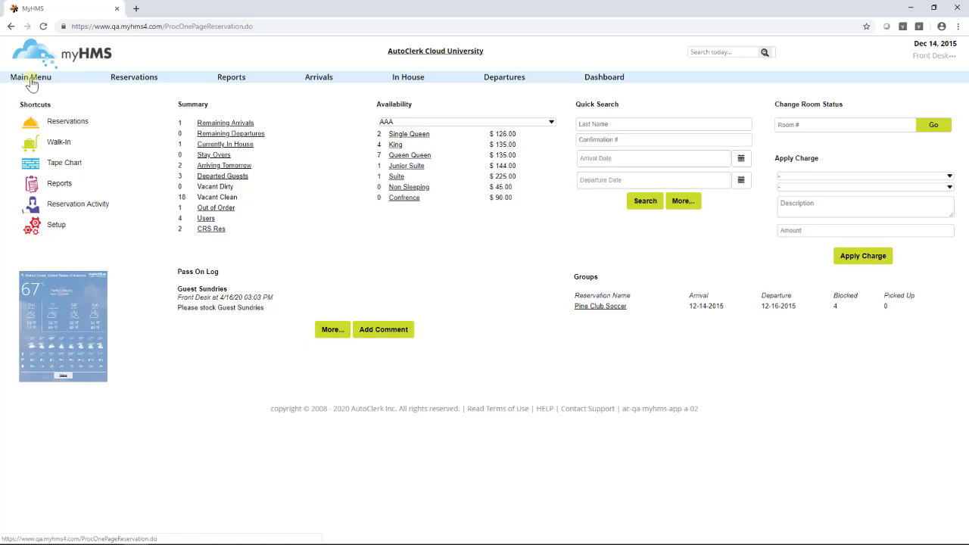
Step: View the Housekeeping clean-room list, then return to the dashboard showing Rack rate availability
left_click(28, 82)
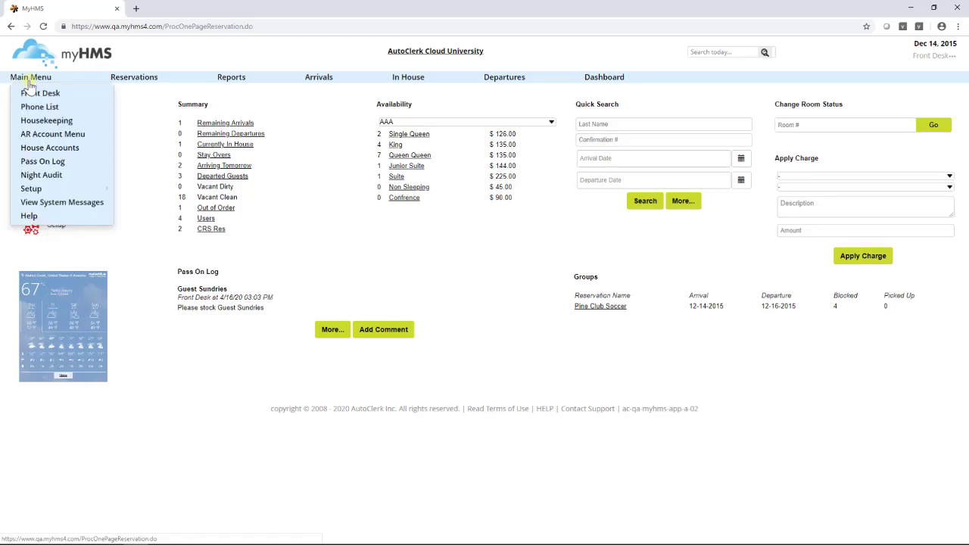
left_click(30, 121)
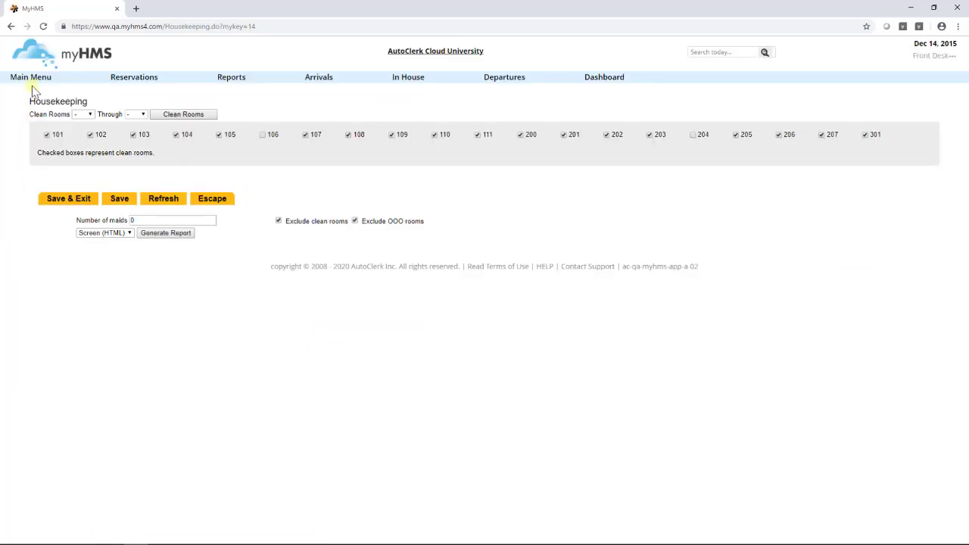
left_click(36, 58)
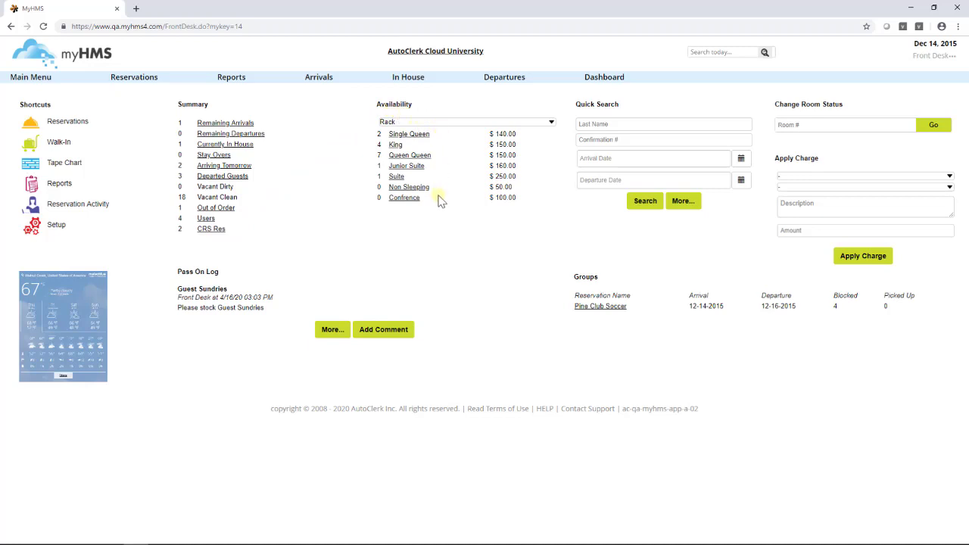
left_click(445, 127)
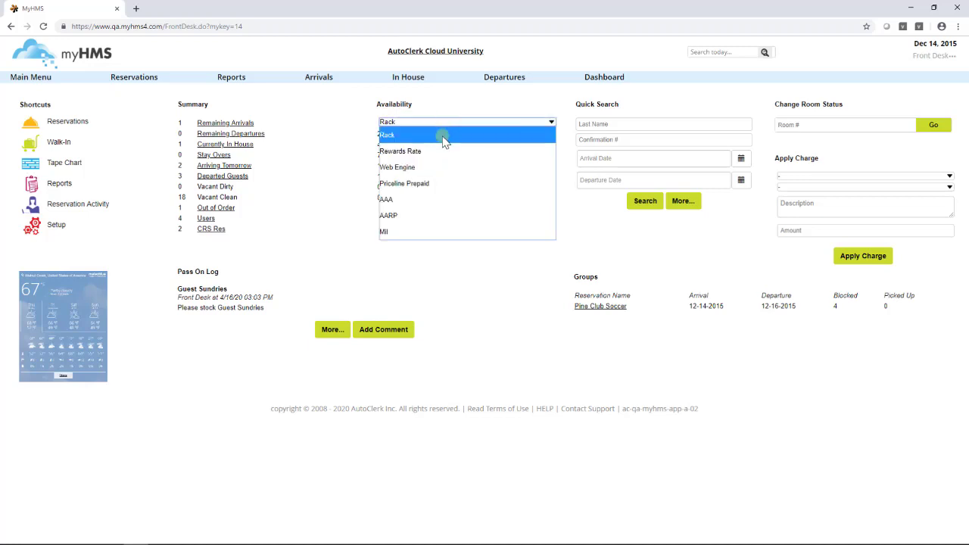
left_click(445, 143)
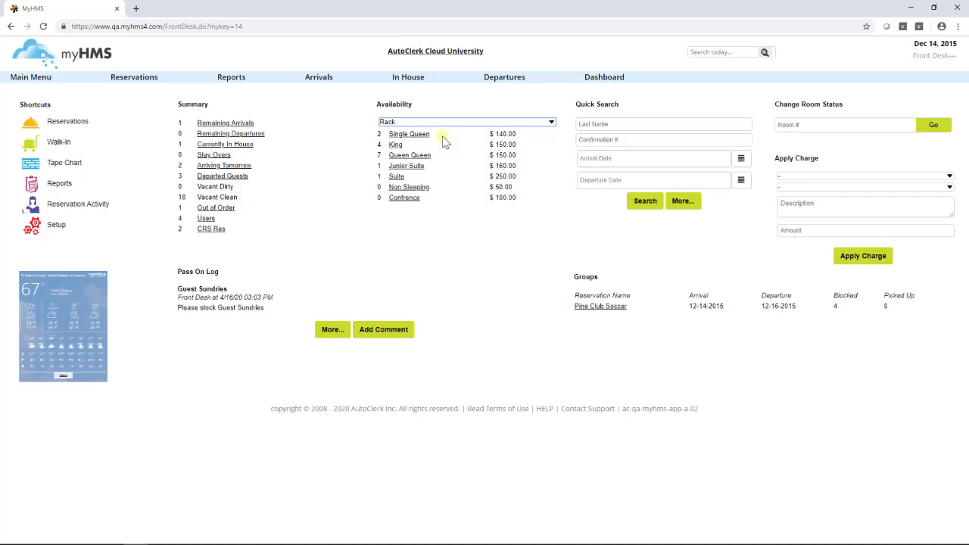
left_click(427, 139)
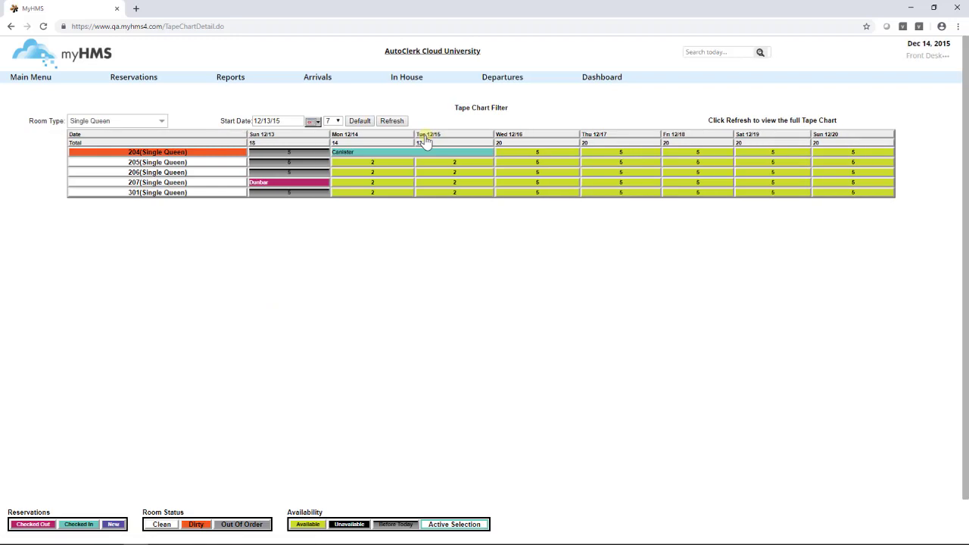
left_click(384, 173)
right_click(386, 177)
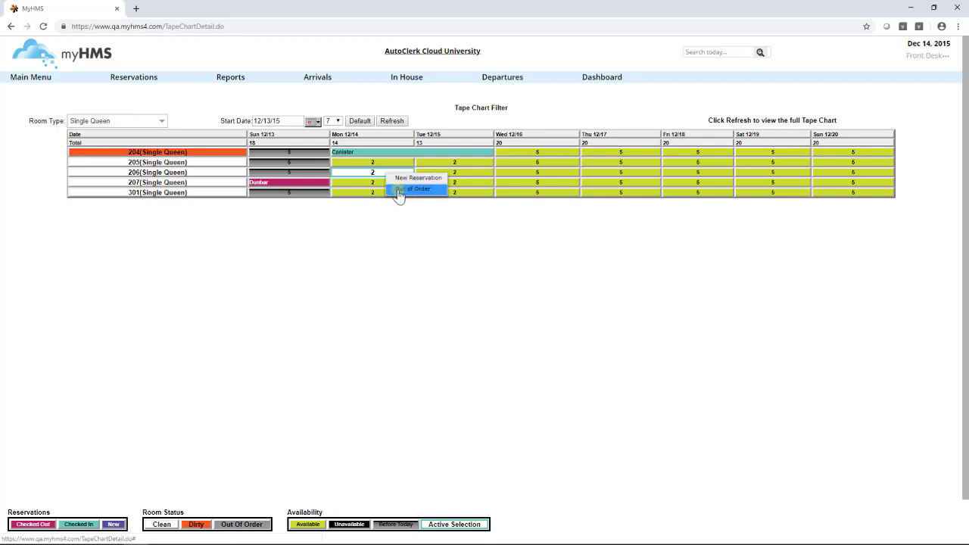
left_click(52, 61)
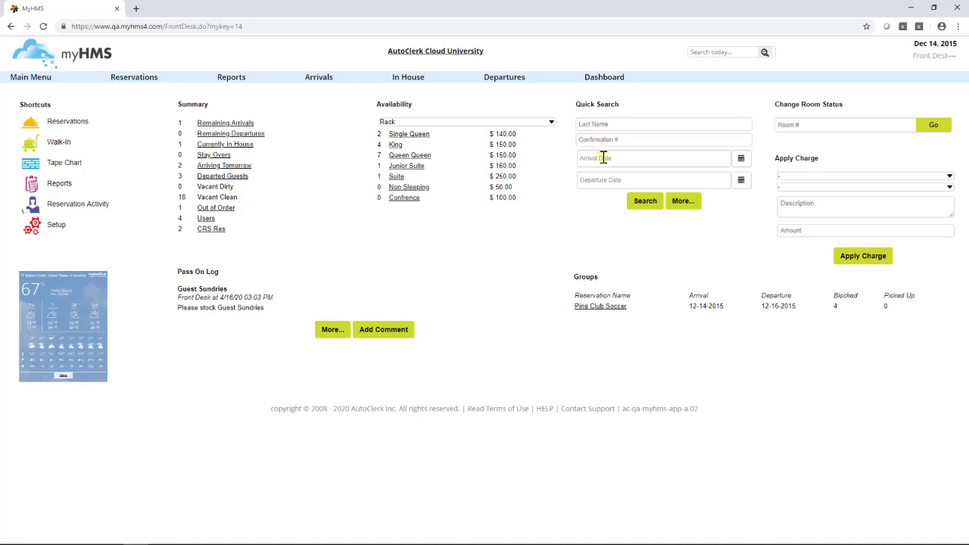
left_click(676, 204)
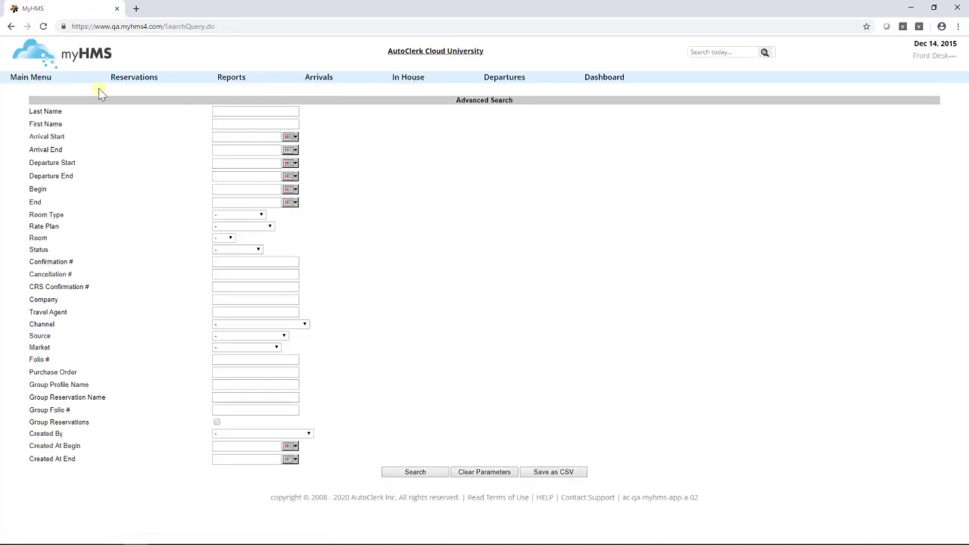
left_click(49, 57)
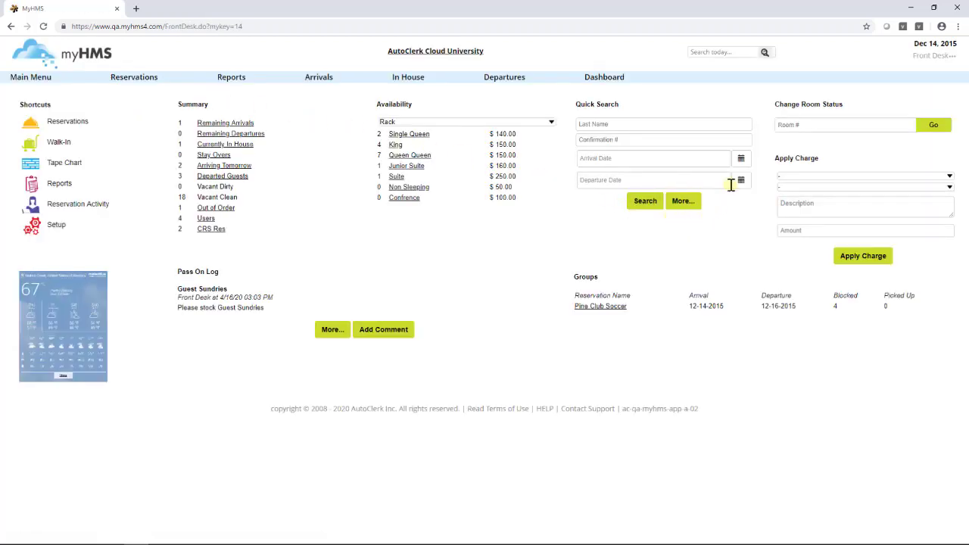
Step: Look up room 103 and change its status from Vacant Clean to Vacant Dirty
left_click(802, 125)
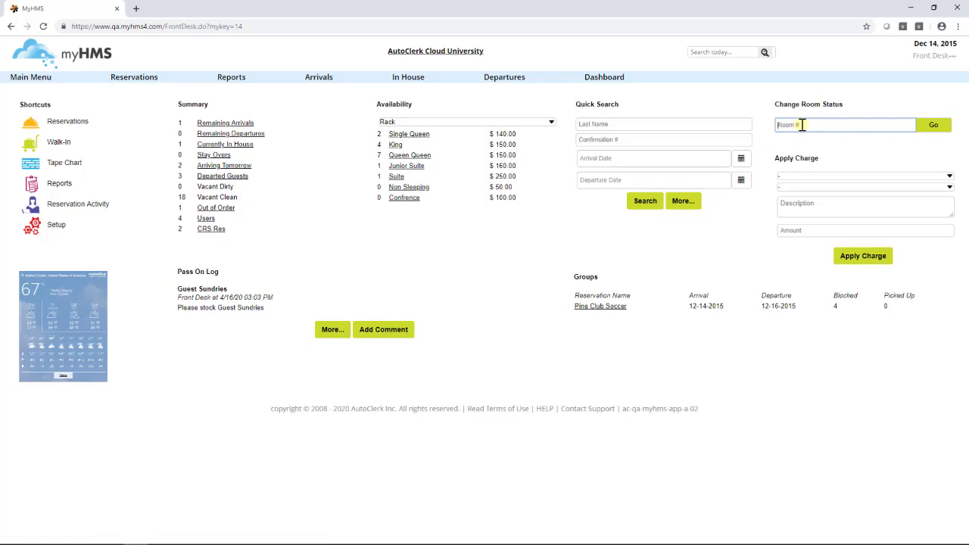
type("103")
left_click(930, 126)
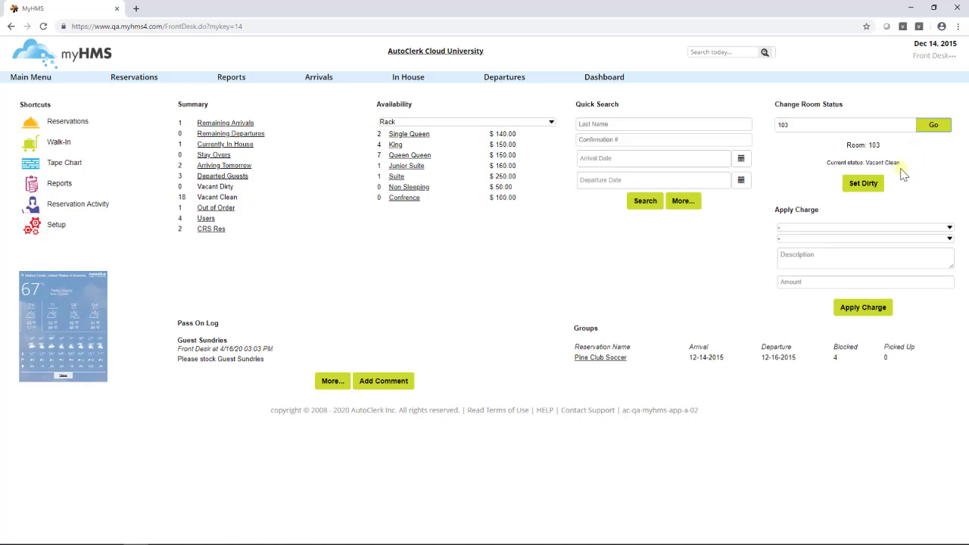
left_click(870, 185)
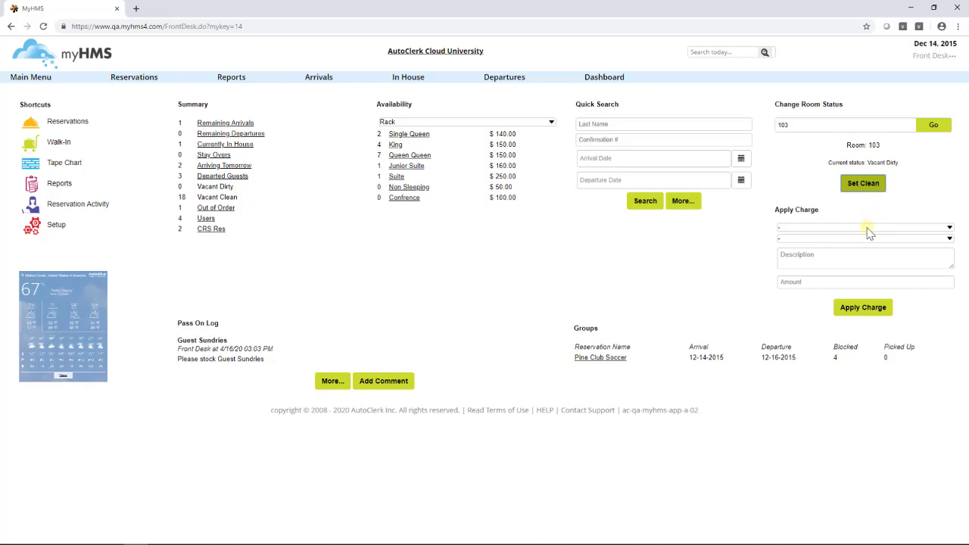
Step: Apply a 10.00 Rollaways charge described as '204 -RA' to the room 204 guest
left_click(869, 228)
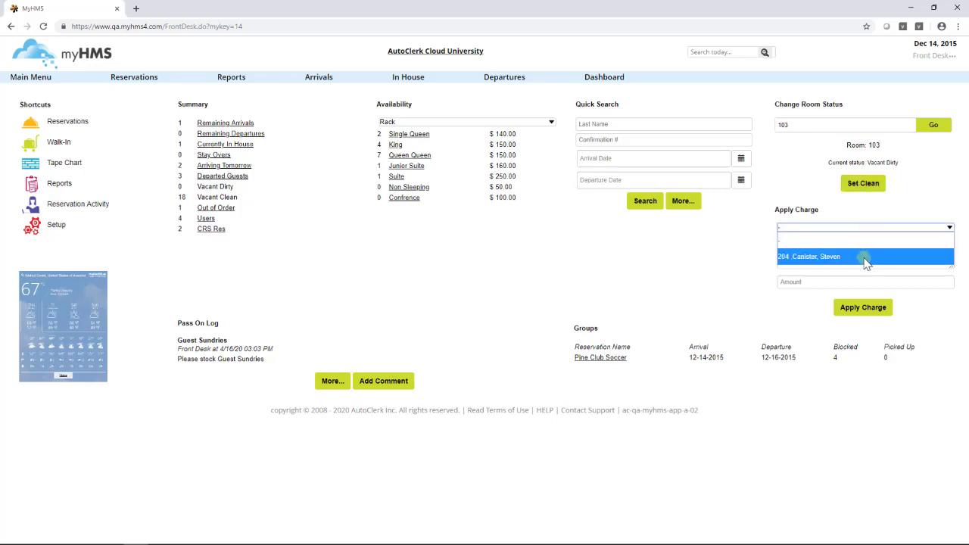
left_click(865, 258)
left_click(858, 239)
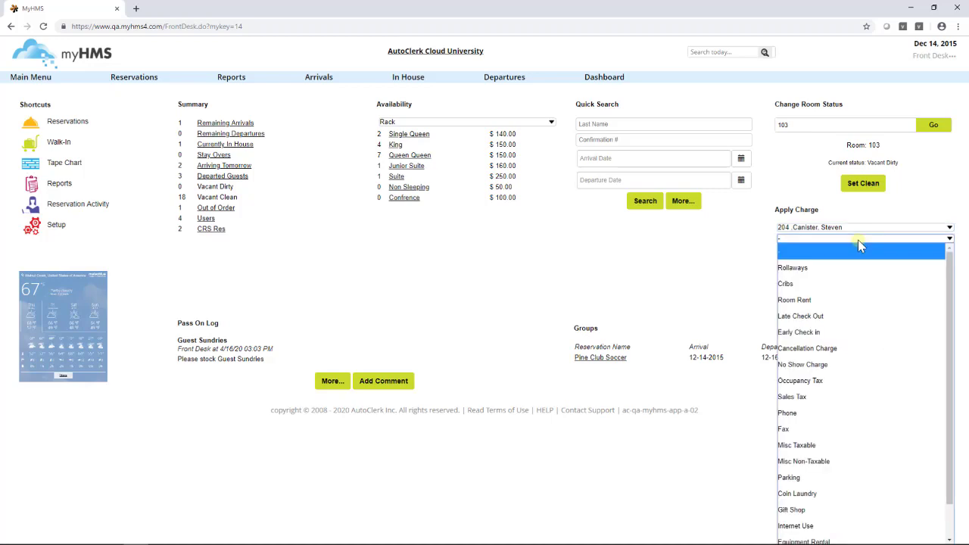
left_click(850, 265)
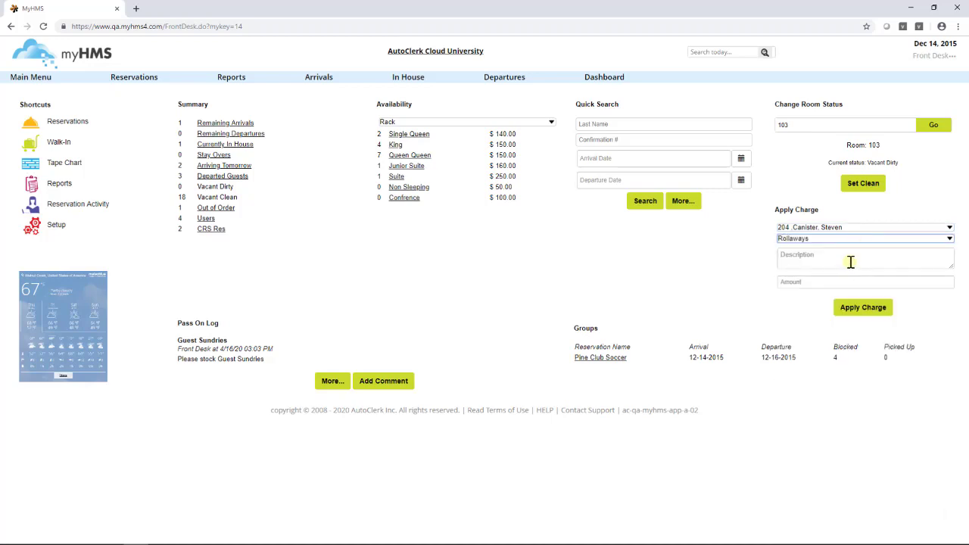
left_click(851, 262)
type("204")
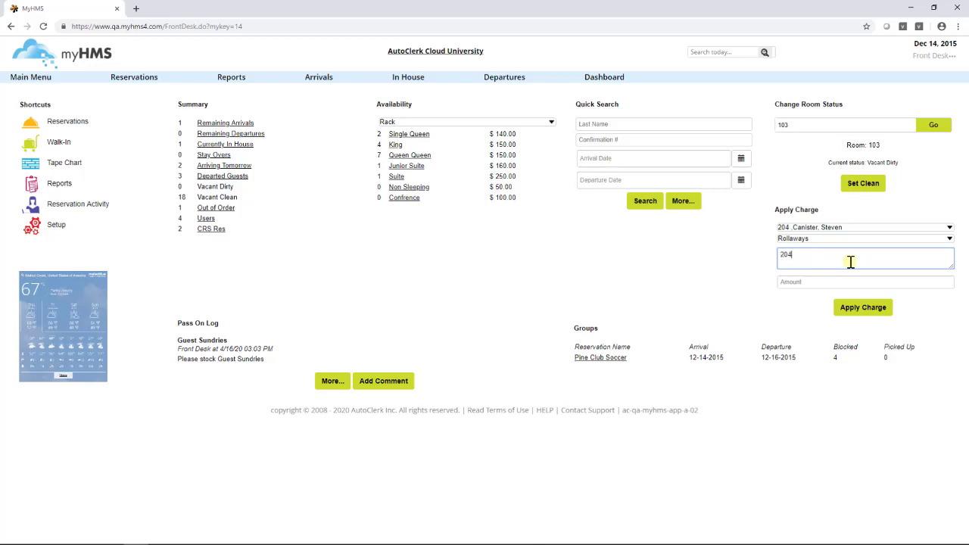
type(" -RA")
left_click(849, 281)
left_click(840, 303)
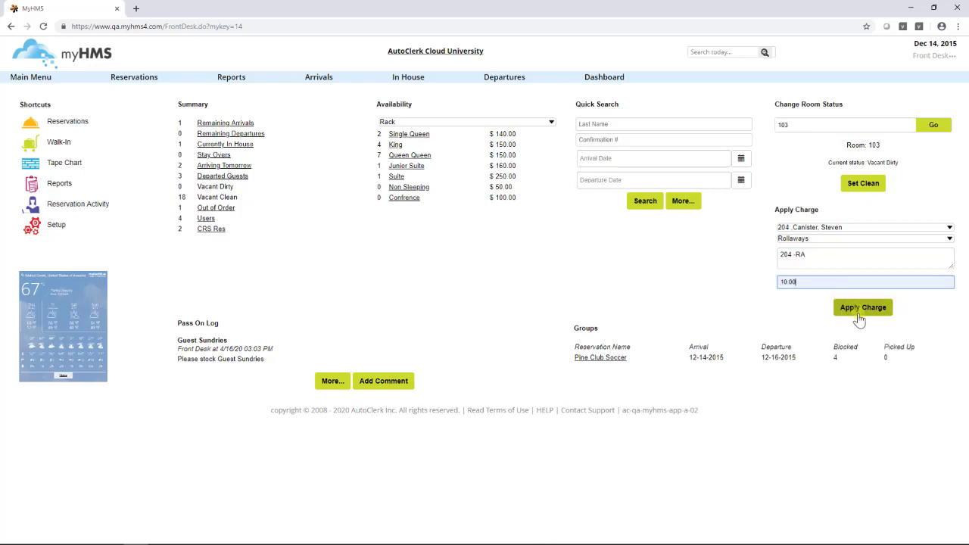
left_click(859, 318)
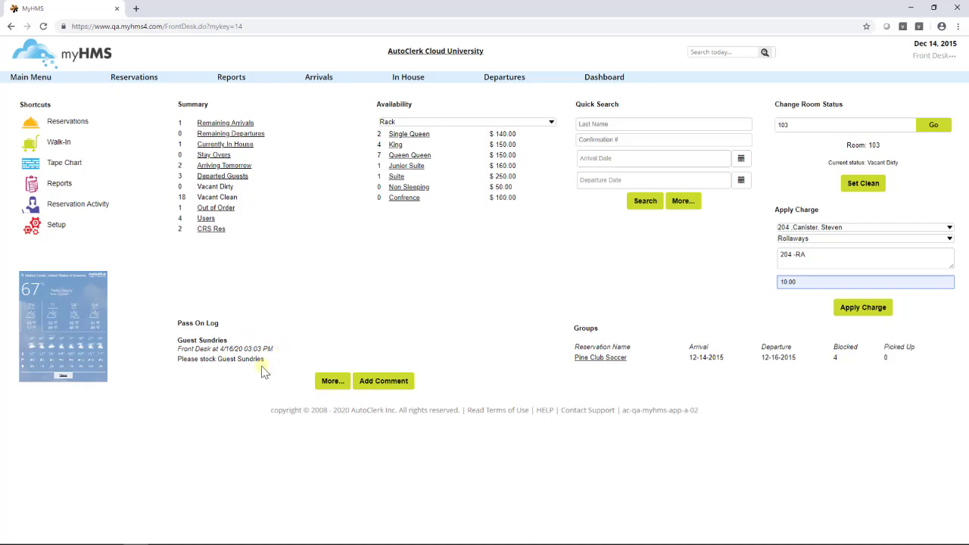
Step: View all three Pass On Log entries, then go back to the front desk dashboard
left_click(332, 381)
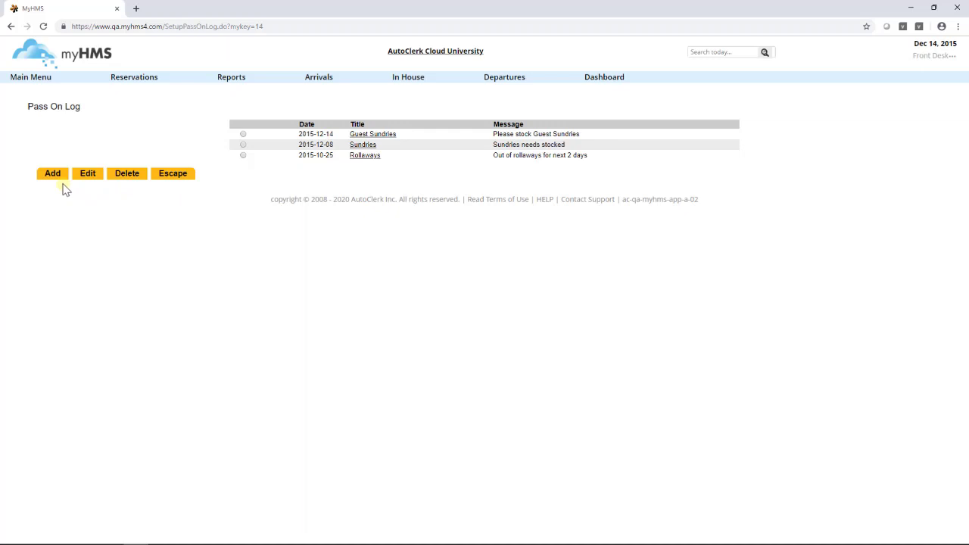
left_click(29, 56)
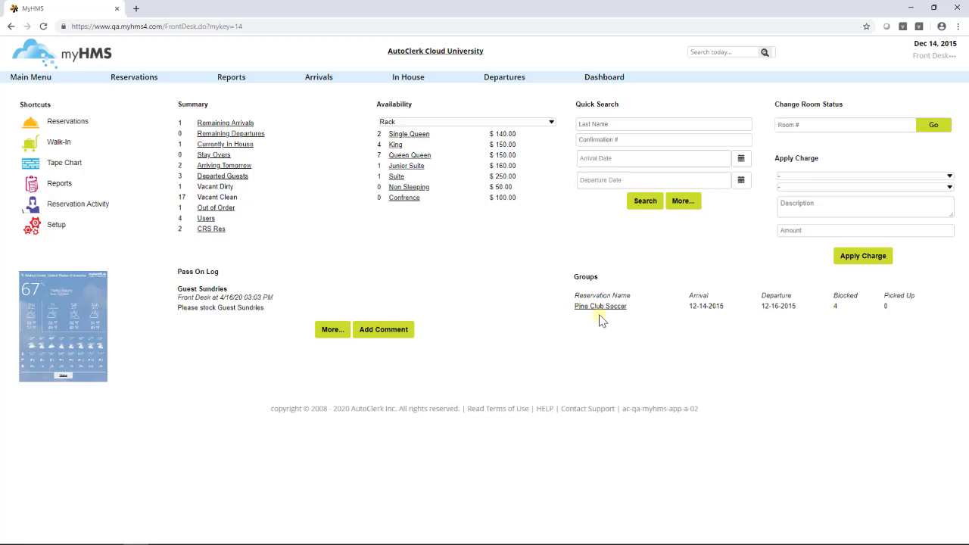
left_click(600, 307)
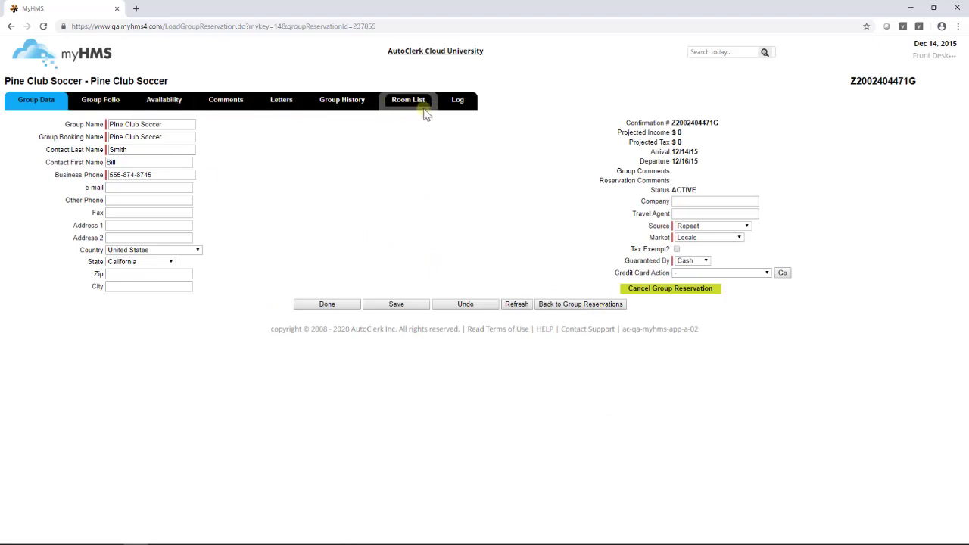
left_click(115, 103)
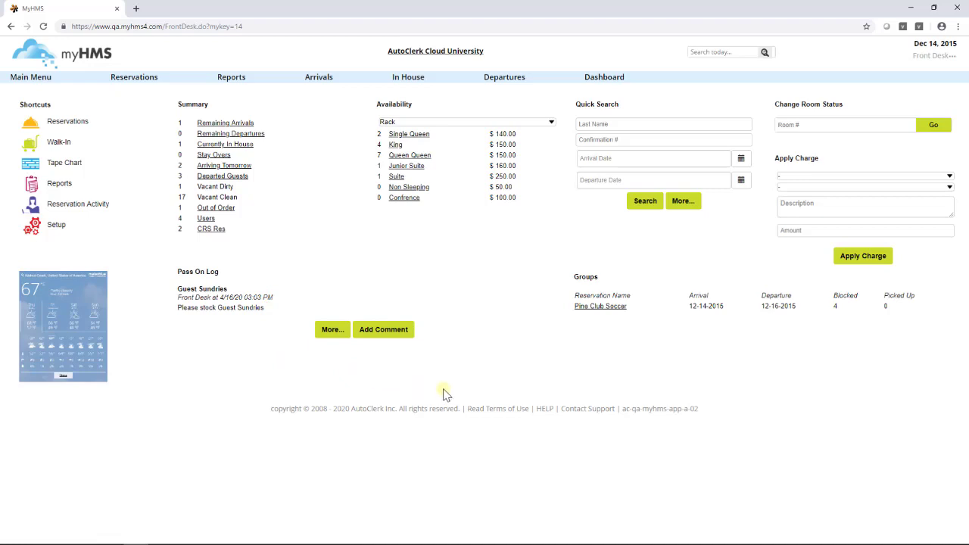
Step: Open the footer HELP page listing training videos such as Reservation, Check-in and Night Audit
left_click(473, 411)
left_click(544, 410)
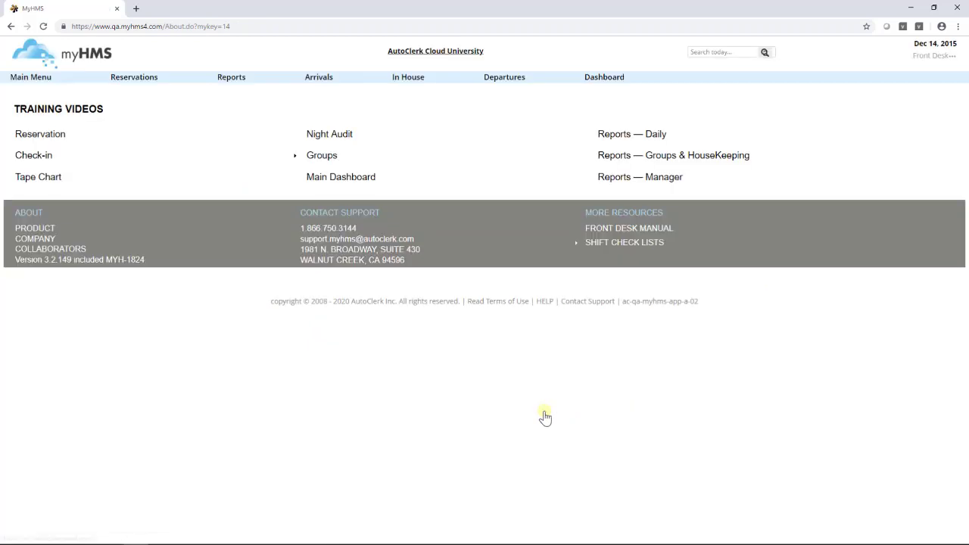